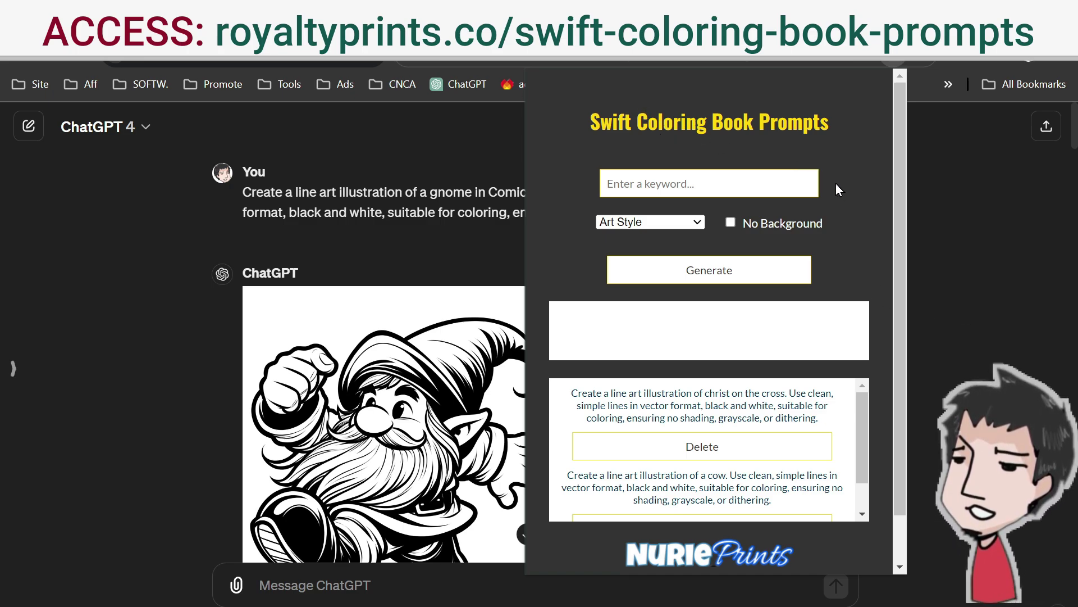
- Browse the Art Style options in Swift Coloring Book Prompts without picking one
{"action": "left_click", "coordinate": [680, 223]}
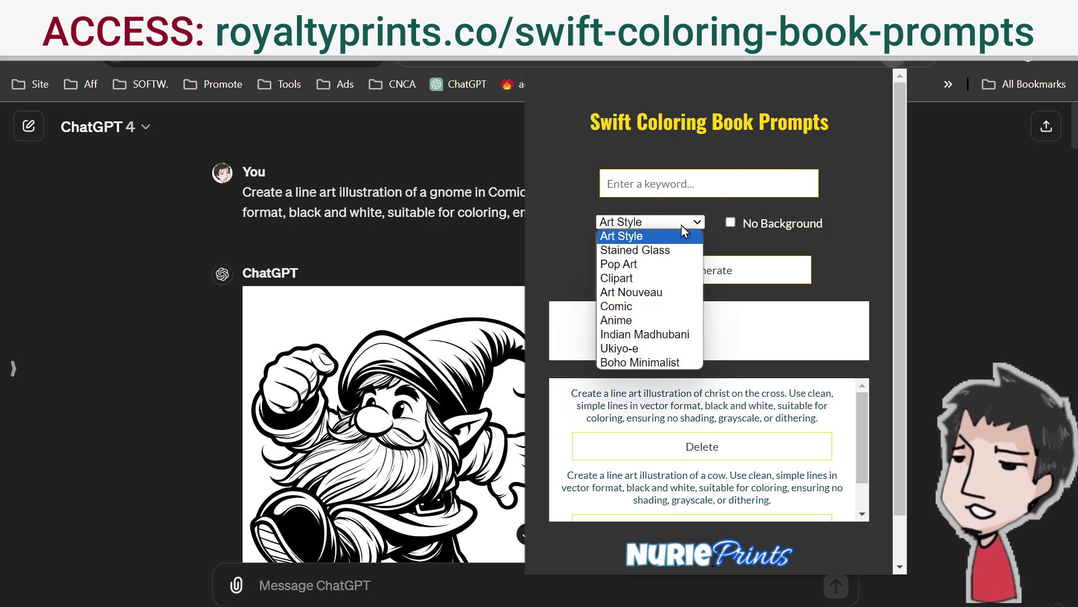
{"action": "left_click", "coordinate": [842, 255]}
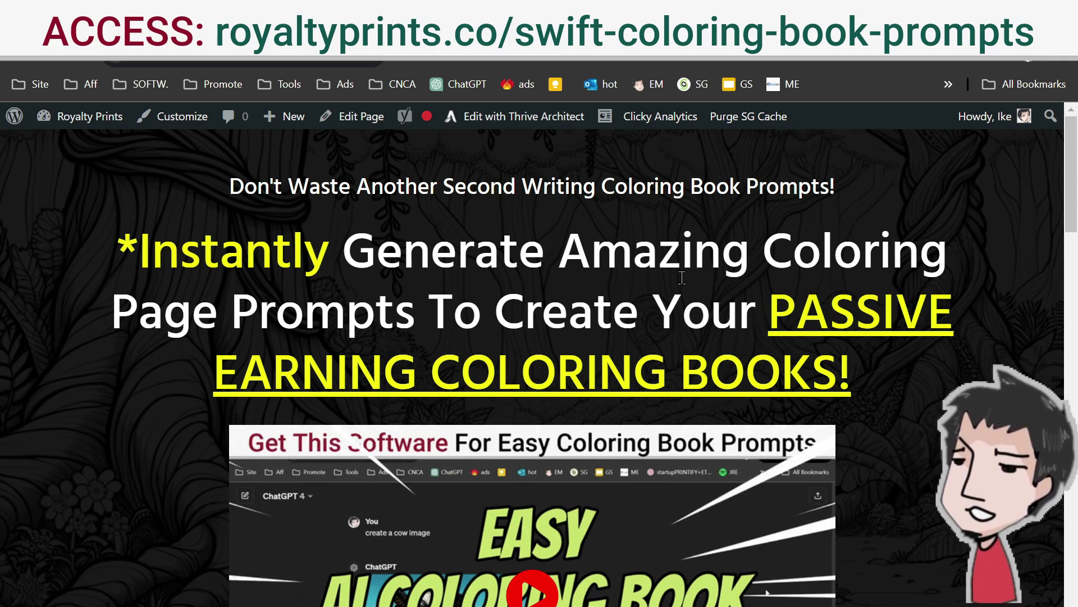
{"action": "scroll", "coordinate": [892, 413], "scroll_direction": "down", "scroll_amount": 5}
{"action": "scroll", "coordinate": [887, 417], "scroll_direction": "up", "scroll_amount": 5}
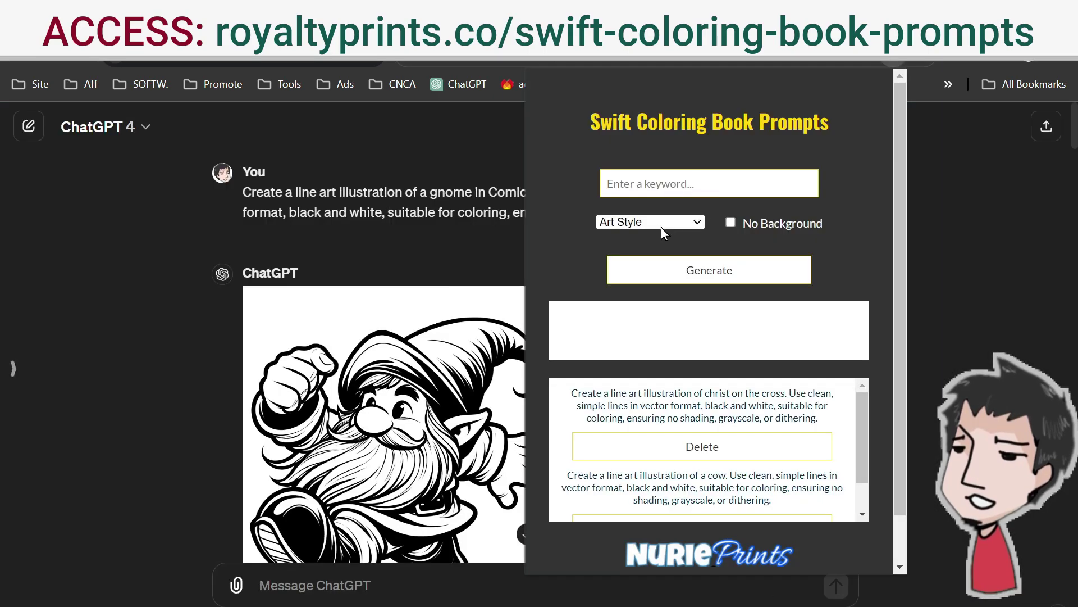
- Generate a Boho Minimalist line-art prompt for the keyword 'a gnome'
{"action": "left_click", "coordinate": [672, 184]}
{"action": "type", "text": "a"}
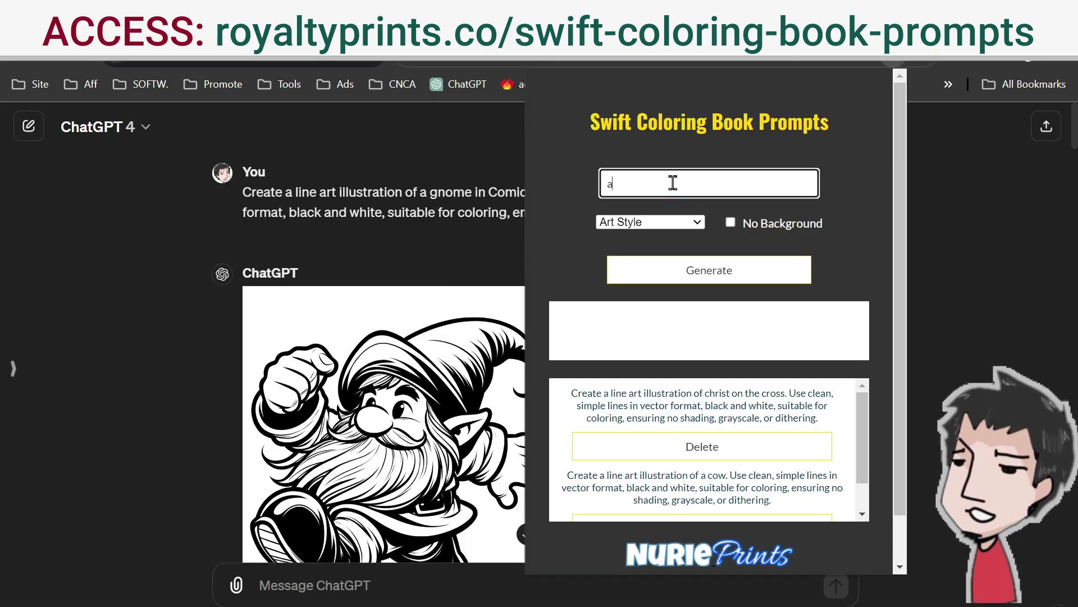
{"action": "type", "text": " gnome"}
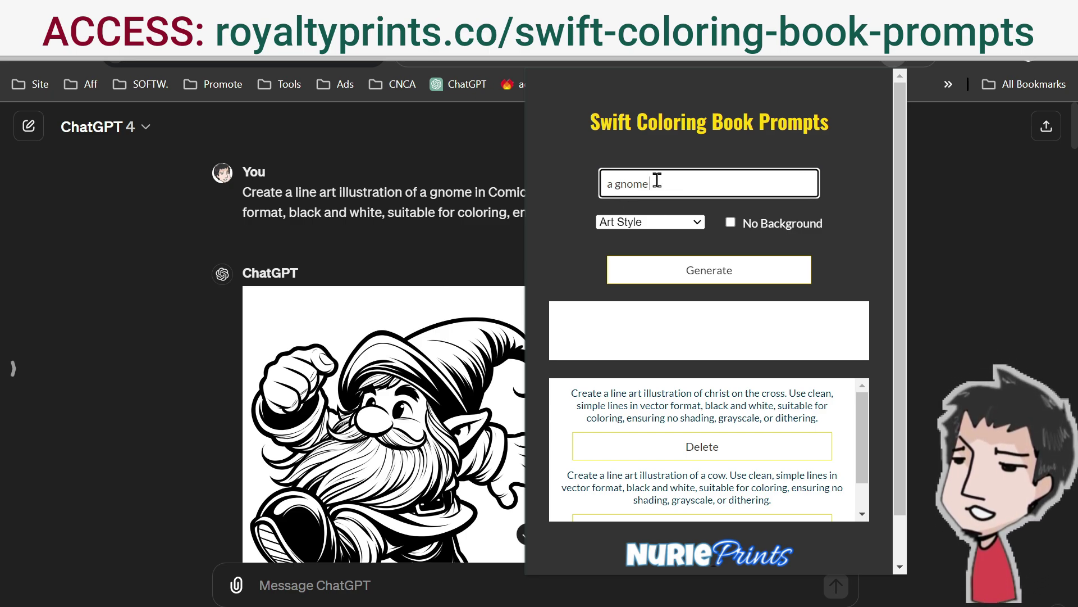
{"action": "left_click_drag", "start_coordinate": [655, 180], "coordinate": [600, 189]}
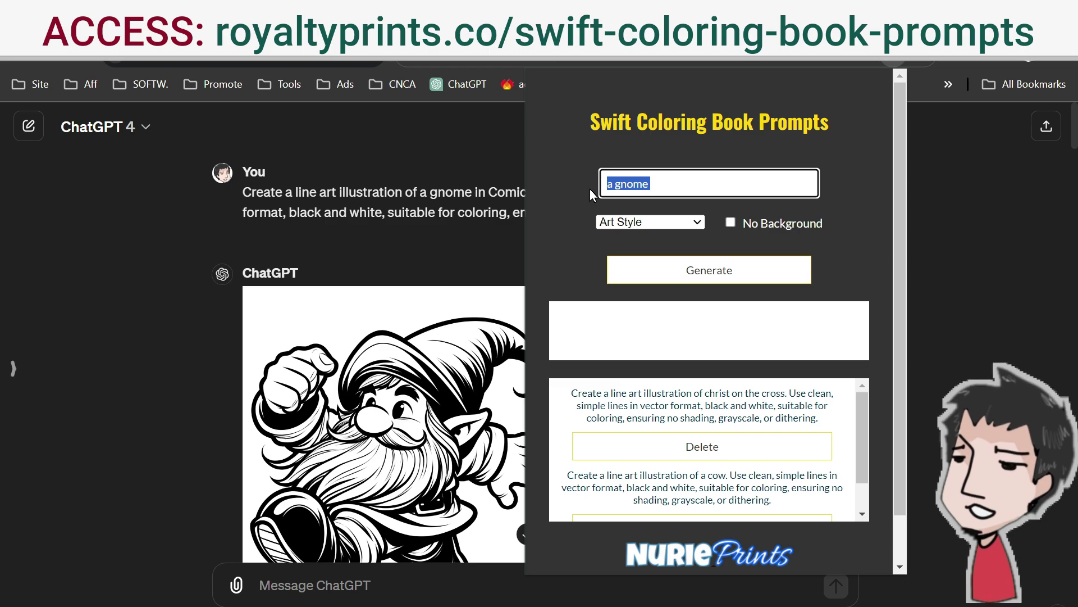
{"action": "left_click", "coordinate": [665, 224]}
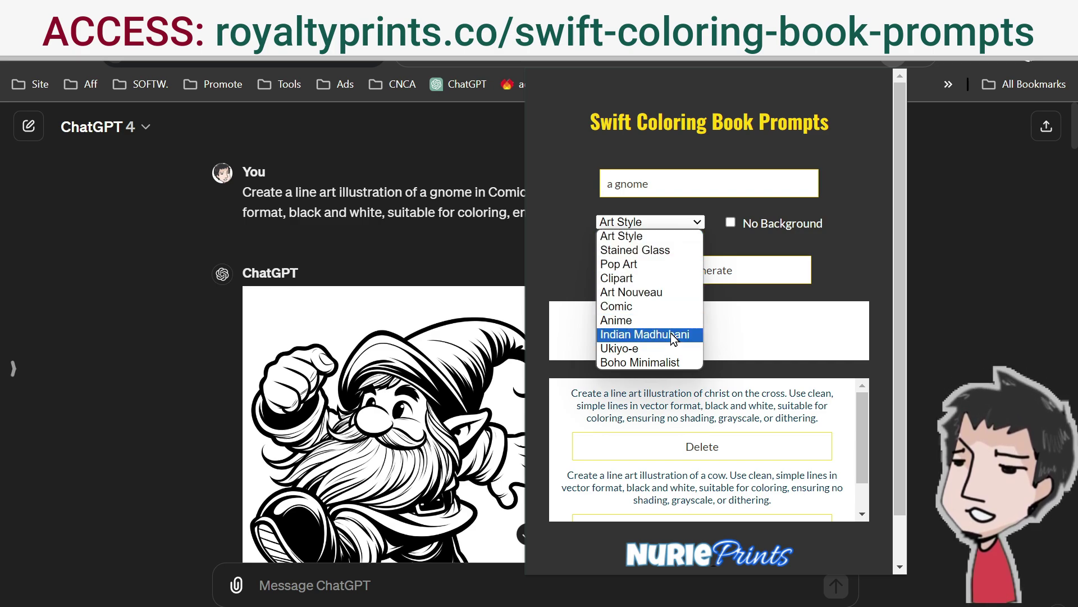
{"action": "left_click", "coordinate": [673, 363]}
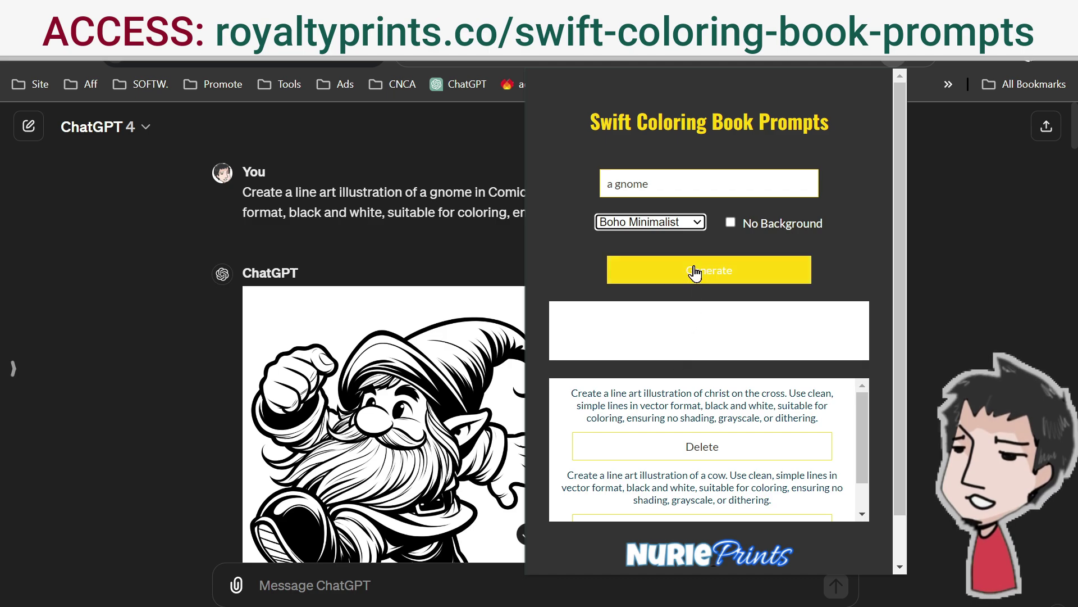
{"action": "left_click", "coordinate": [694, 273]}
- Copy the generated gnome prompt and paste it into the ChatGPT message box
{"action": "left_click", "coordinate": [682, 372]}
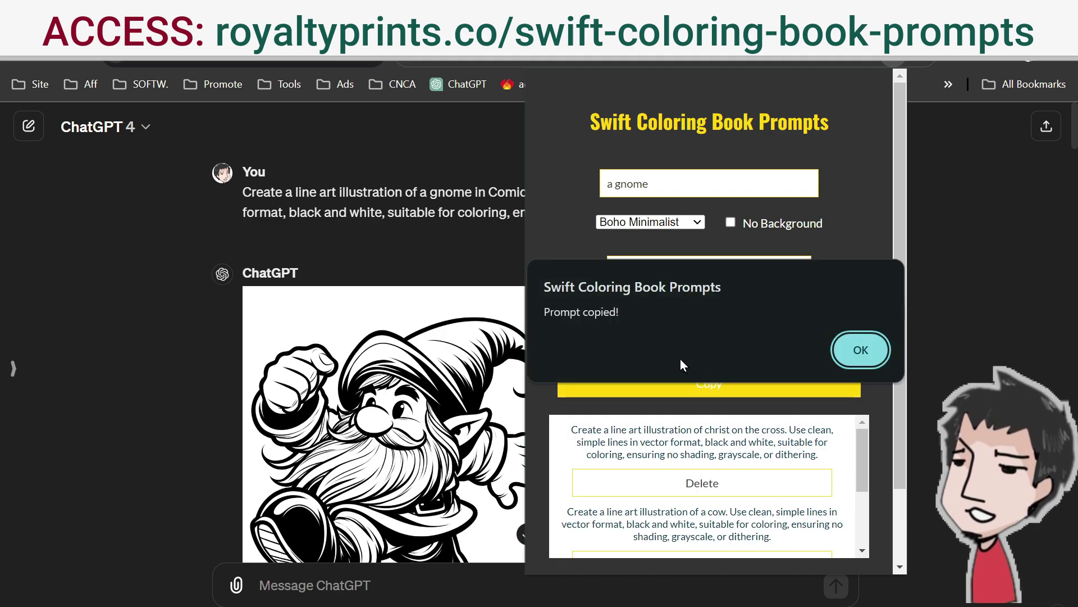
{"action": "left_click", "coordinate": [875, 365]}
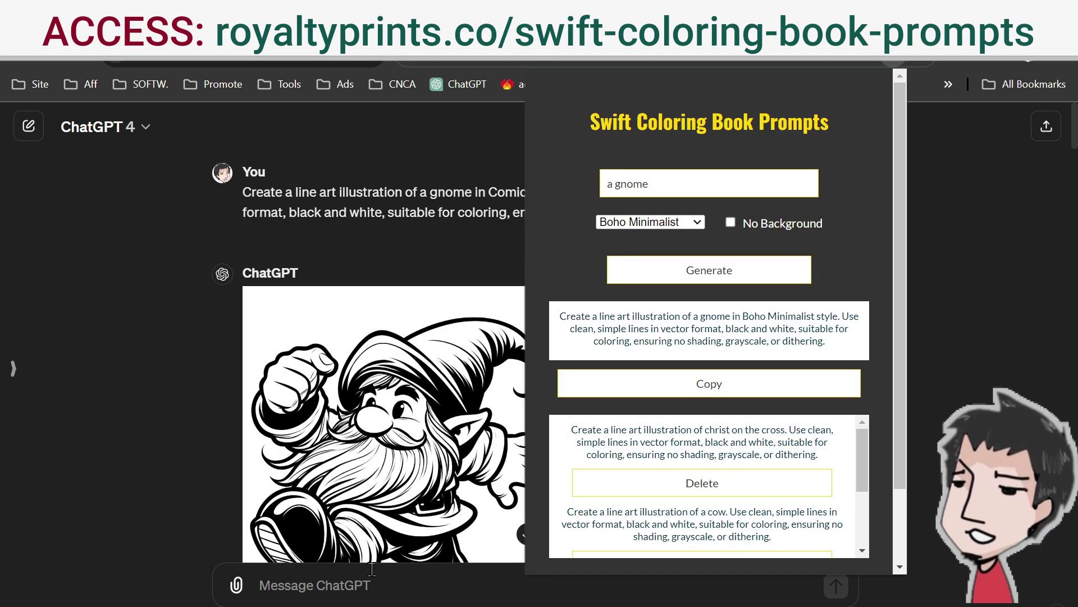
{"action": "left_click", "coordinate": [375, 586]}
{"action": "key", "text": "ctrl+v"}
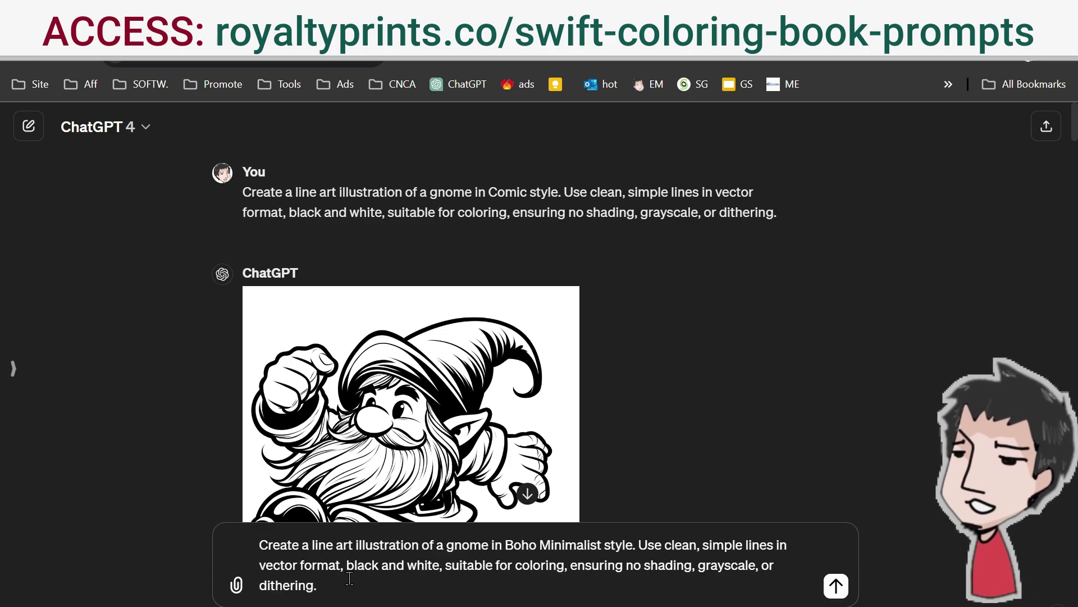
- Send the Boho Minimalist gnome prompt and scroll through the earlier gnome coloring pages
{"action": "key", "text": "Return"}
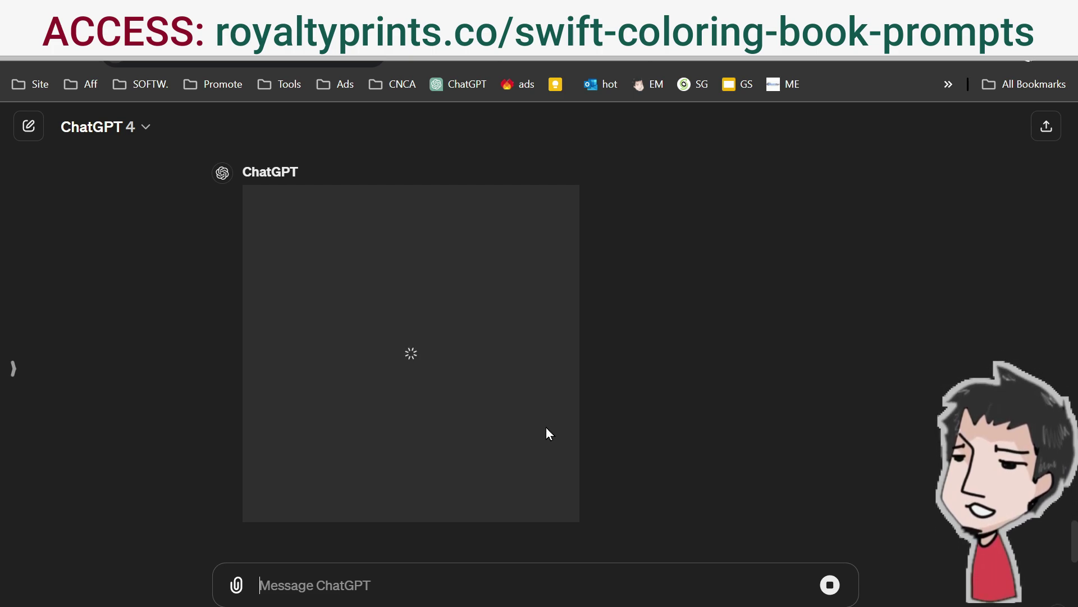
{"action": "scroll", "coordinate": [589, 402], "scroll_direction": "up", "scroll_amount": 5}
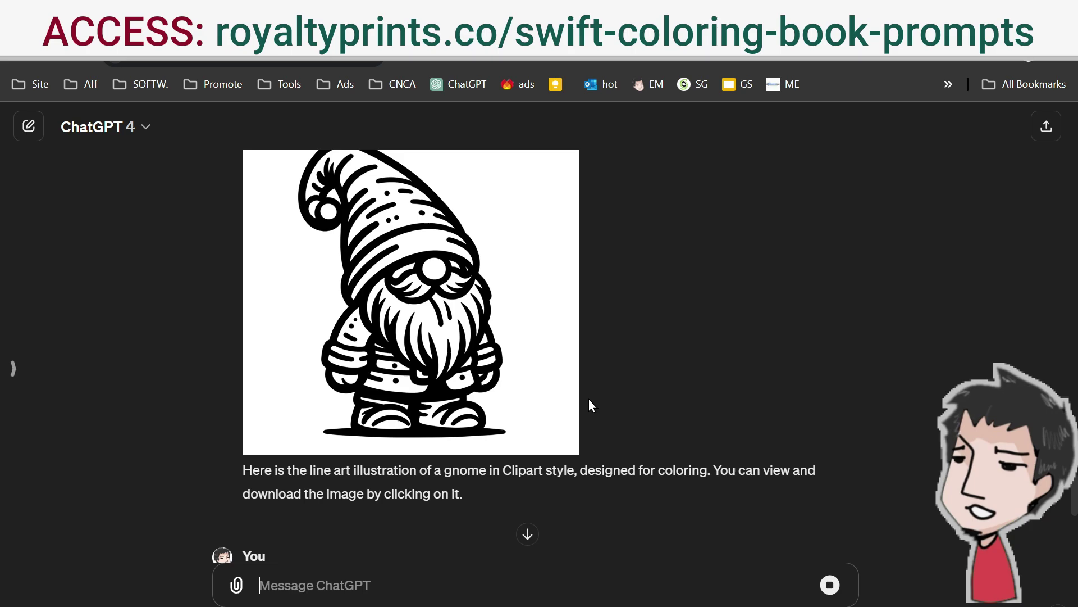
{"action": "scroll", "coordinate": [592, 404], "scroll_direction": "down", "scroll_amount": 3}
{"action": "scroll", "coordinate": [472, 337], "scroll_direction": "down", "scroll_amount": 3}
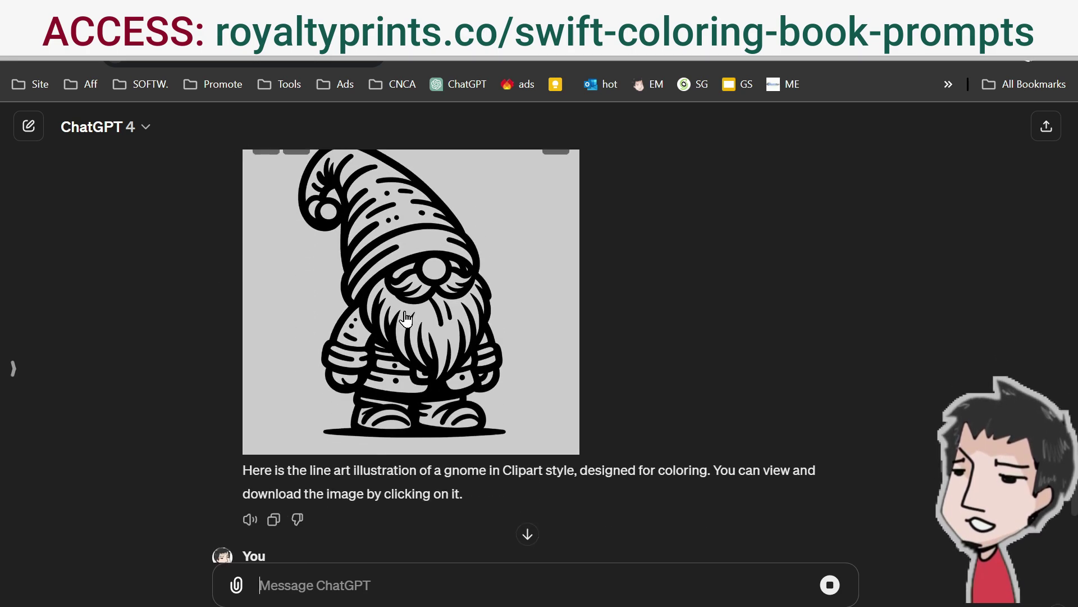
{"action": "scroll", "coordinate": [459, 354], "scroll_direction": "up", "scroll_amount": 6}
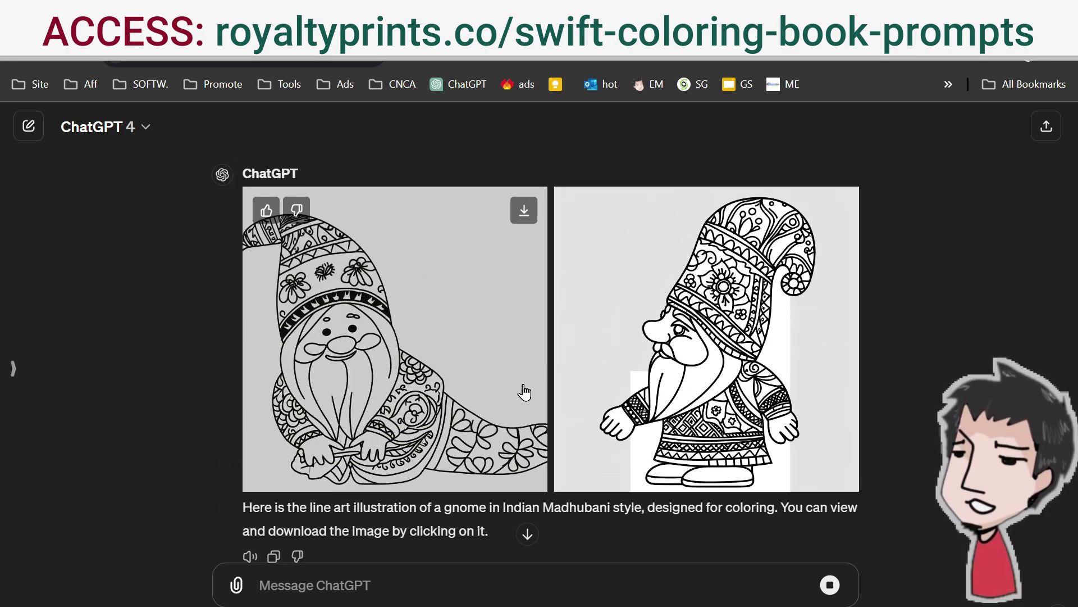
{"action": "scroll", "coordinate": [459, 356], "scroll_direction": "up", "scroll_amount": 5}
{"action": "scroll", "coordinate": [482, 471], "scroll_direction": "down", "scroll_amount": 3}
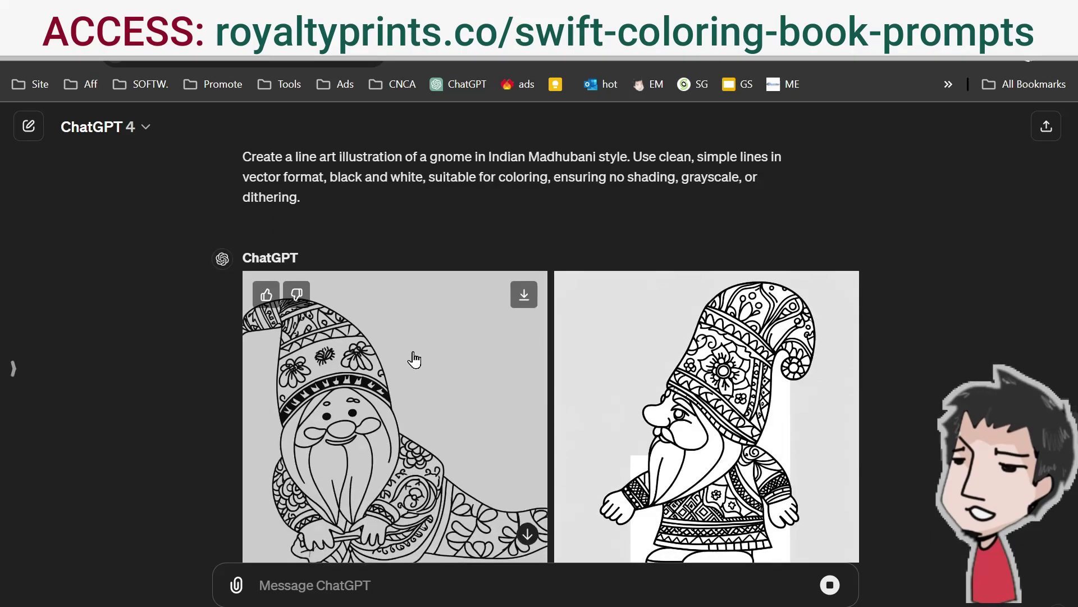
{"action": "scroll", "coordinate": [429, 429], "scroll_direction": "up", "scroll_amount": 13}
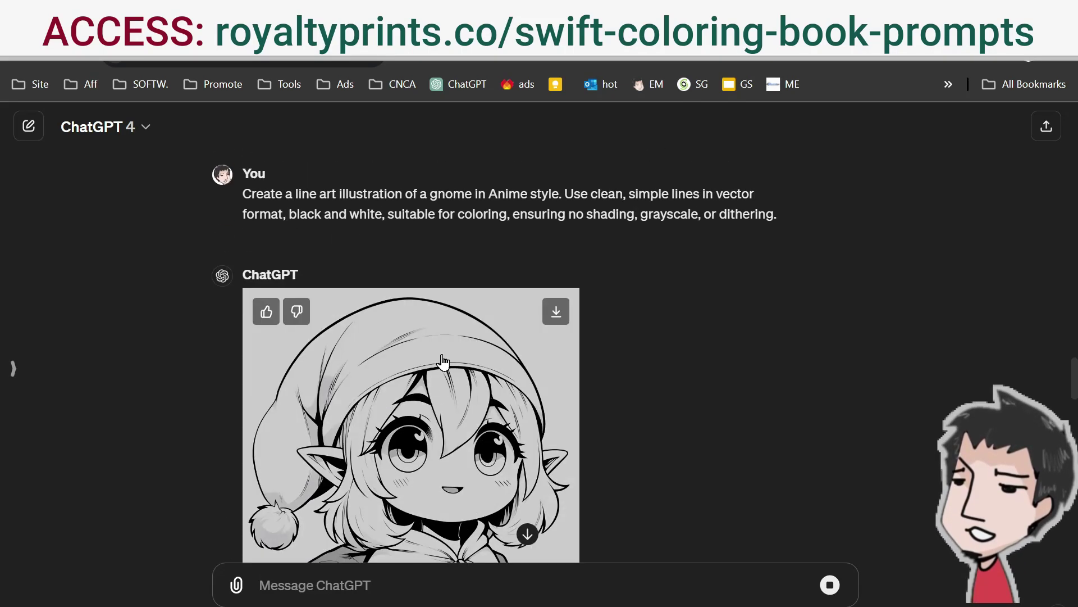
{"action": "scroll", "coordinate": [441, 366], "scroll_direction": "down", "scroll_amount": 4}
{"action": "scroll", "coordinate": [659, 370], "scroll_direction": "up", "scroll_amount": 12}
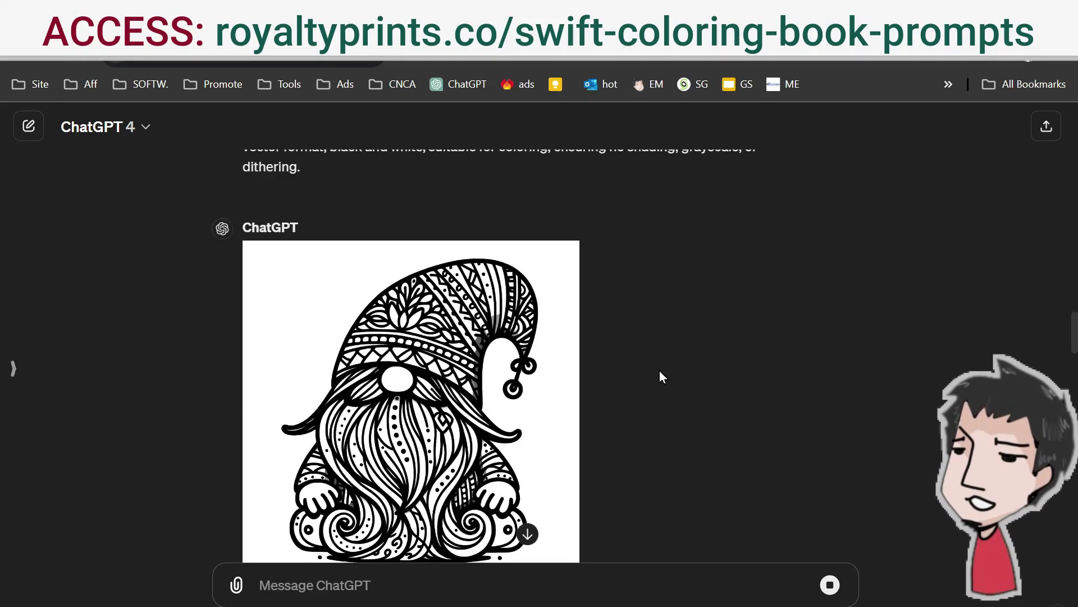
{"action": "scroll", "coordinate": [658, 369], "scroll_direction": "down", "scroll_amount": 2}
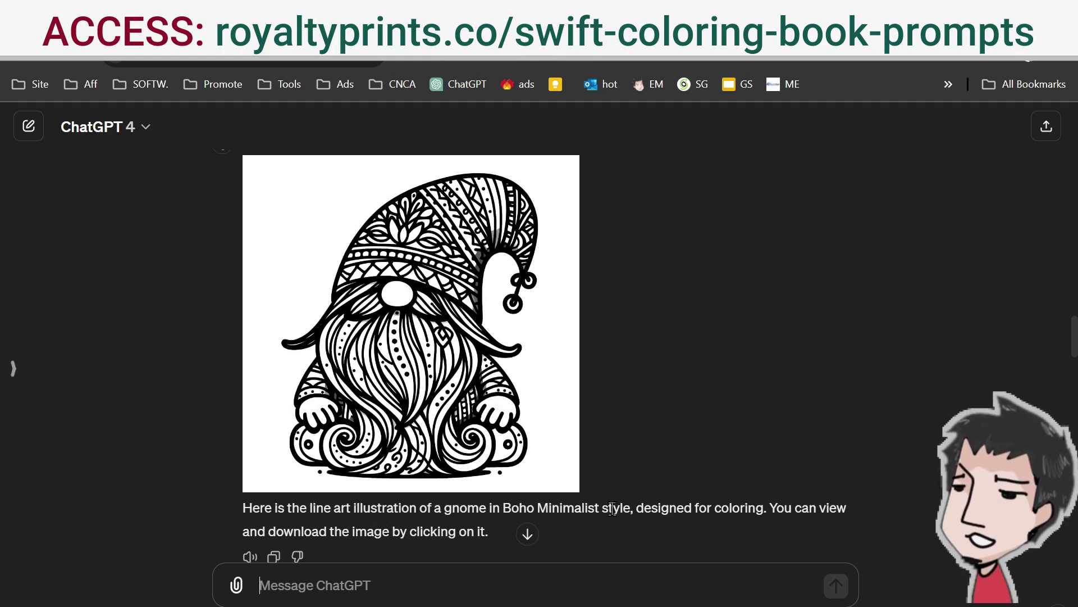
{"action": "scroll", "coordinate": [613, 510], "scroll_direction": "down", "scroll_amount": 1}
{"action": "scroll", "coordinate": [625, 490], "scroll_direction": "up", "scroll_amount": 11}
{"action": "scroll", "coordinate": [626, 421], "scroll_direction": "up", "scroll_amount": 3}
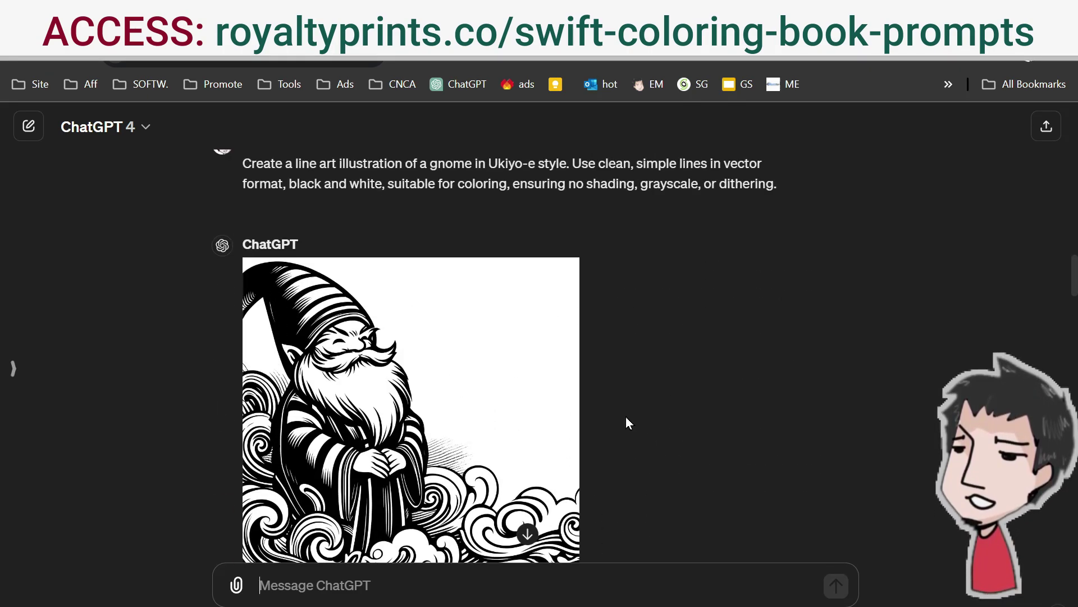
{"action": "scroll", "coordinate": [626, 421], "scroll_direction": "down", "scroll_amount": 2}
{"action": "scroll", "coordinate": [476, 371], "scroll_direction": "up", "scroll_amount": 10}
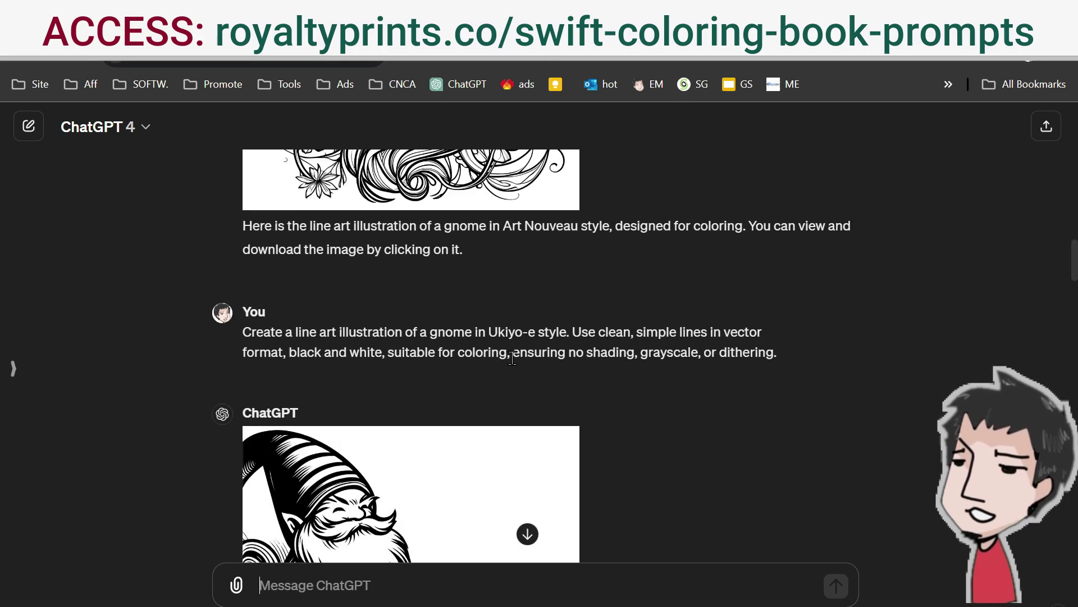
{"action": "scroll", "coordinate": [585, 378], "scroll_direction": "down", "scroll_amount": 1}
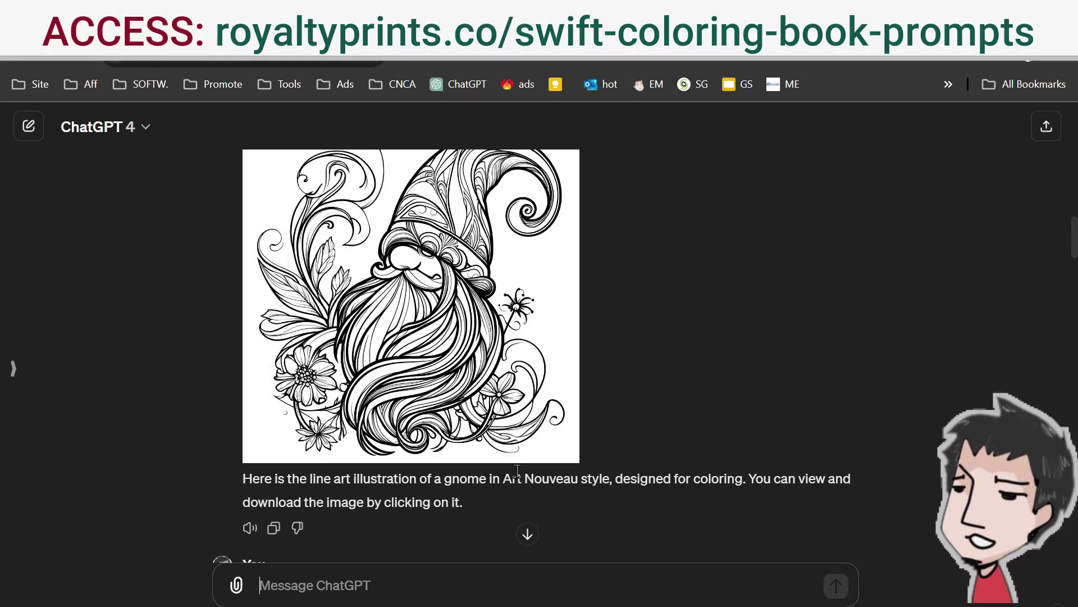
{"action": "scroll", "coordinate": [585, 415], "scroll_direction": "up", "scroll_amount": 10}
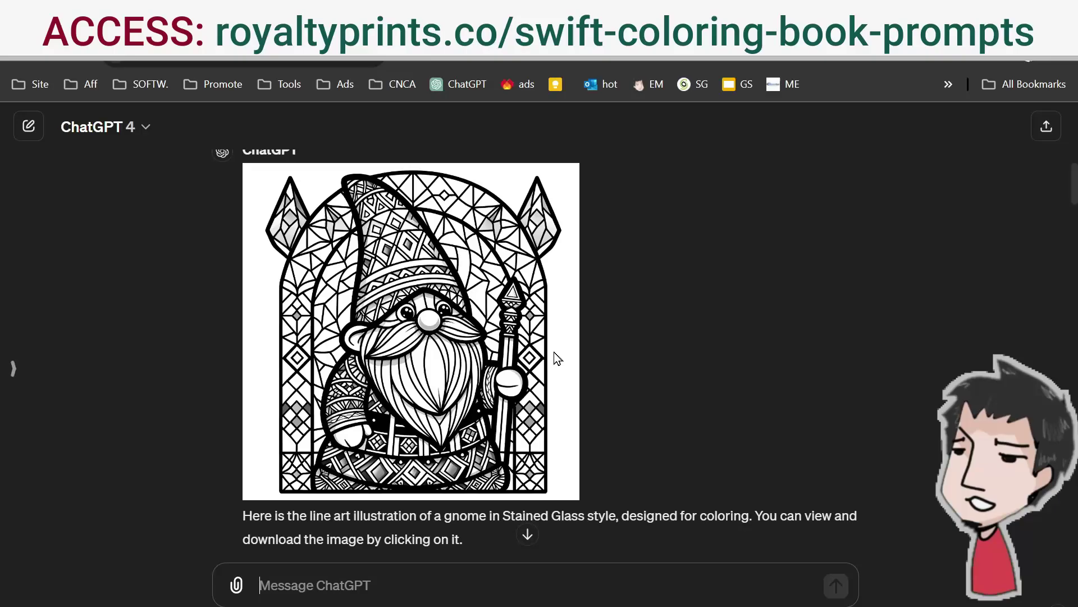
{"action": "scroll", "coordinate": [556, 356], "scroll_direction": "down", "scroll_amount": 3}
{"action": "scroll", "coordinate": [534, 345], "scroll_direction": "up", "scroll_amount": 3}
{"action": "scroll", "coordinate": [740, 337], "scroll_direction": "up", "scroll_amount": 10}
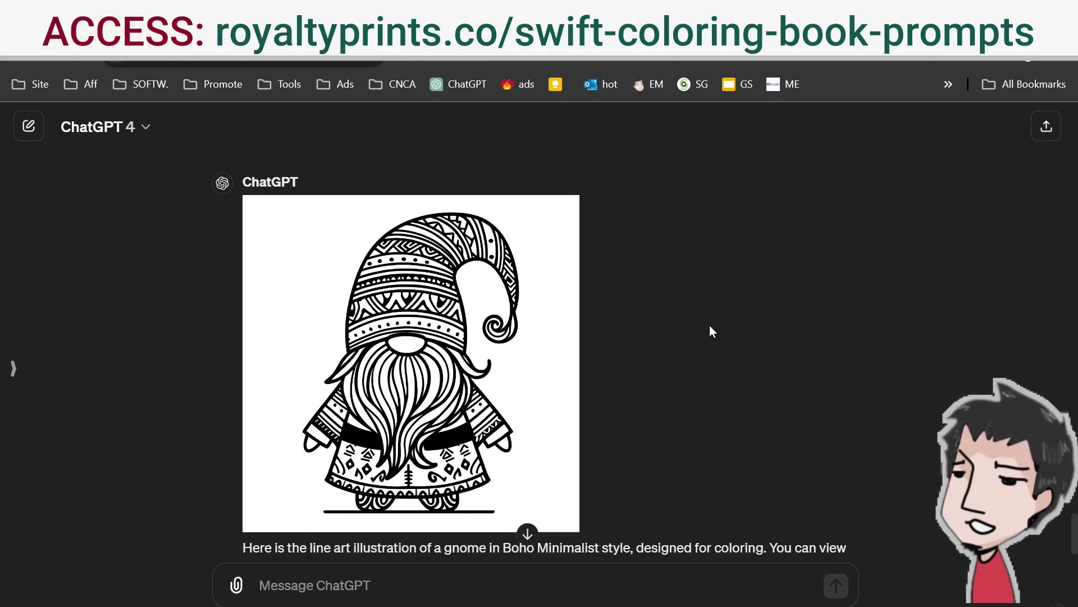
{"action": "scroll", "coordinate": [635, 360], "scroll_direction": "down", "scroll_amount": 3}
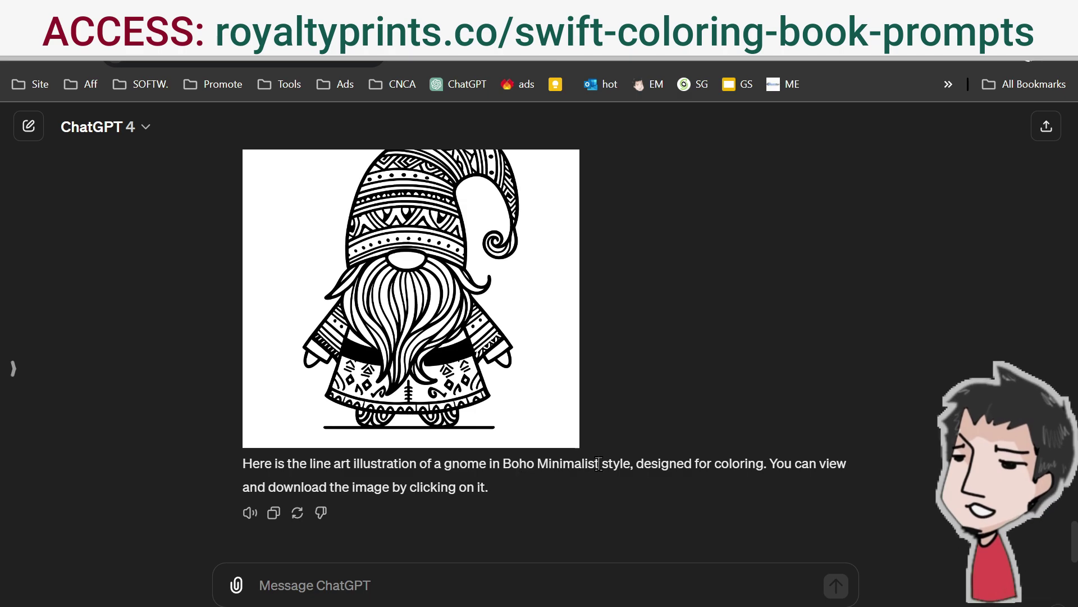
{"action": "scroll", "coordinate": [600, 381], "scroll_direction": "up", "scroll_amount": 2}
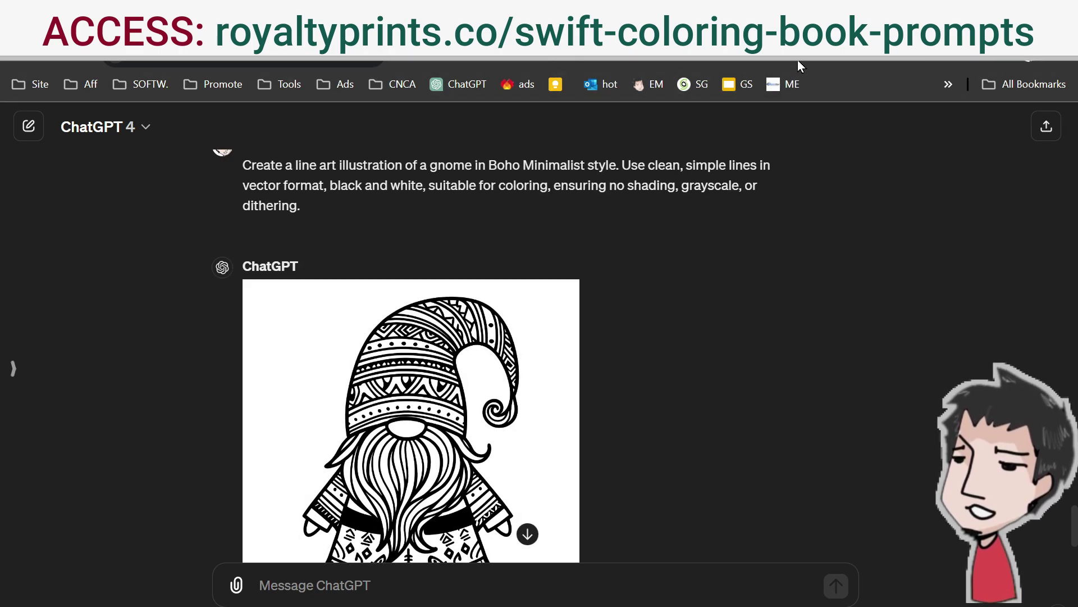
- Open Swift Coloring Book Prompts and delete the saved christ and cow prompts
{"action": "left_click", "coordinate": [892, 61]}
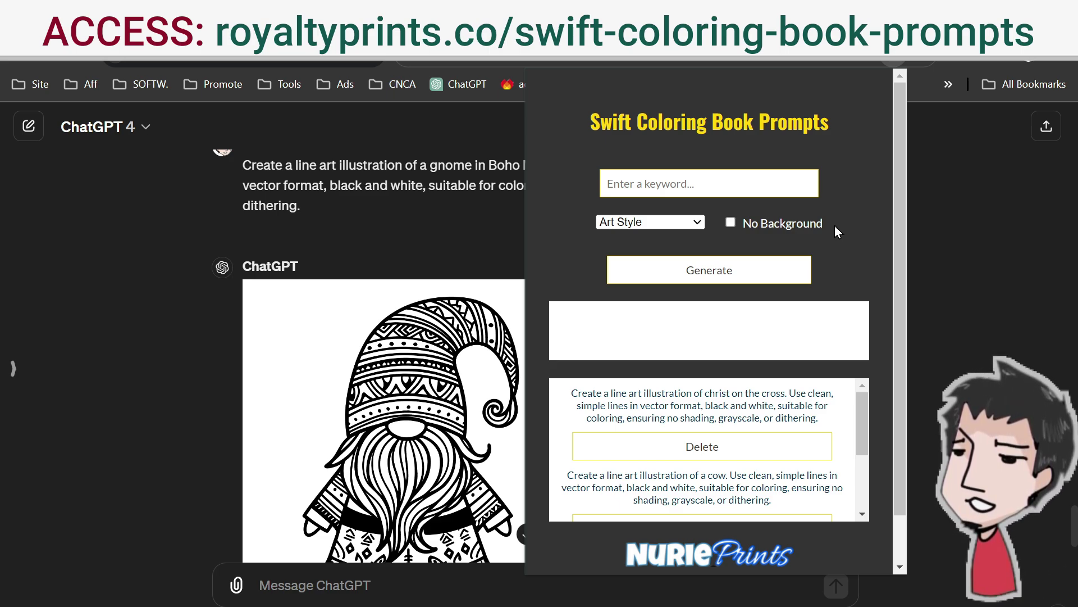
{"action": "scroll", "coordinate": [756, 402], "scroll_direction": "down", "scroll_amount": 3}
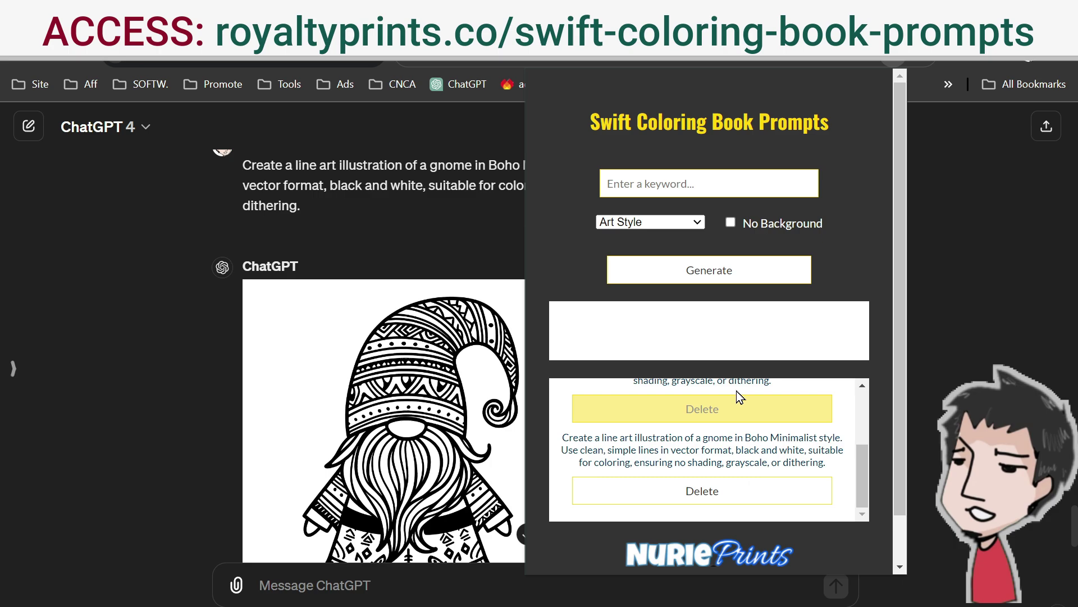
{"action": "scroll", "coordinate": [740, 449], "scroll_direction": "up", "scroll_amount": 2}
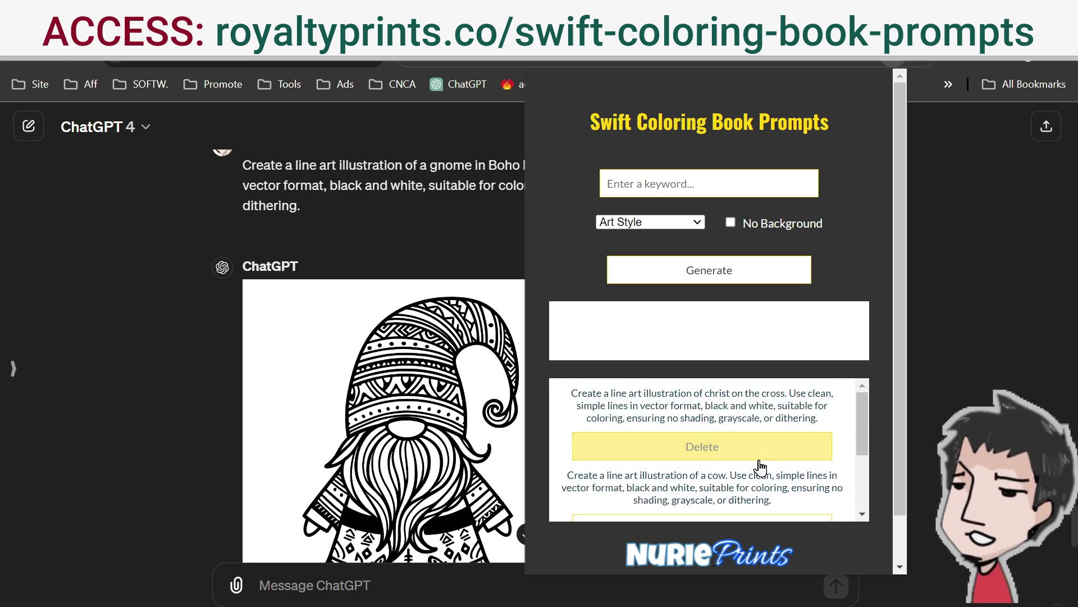
{"action": "left_click", "coordinate": [709, 450]}
{"action": "left_click", "coordinate": [761, 453]}
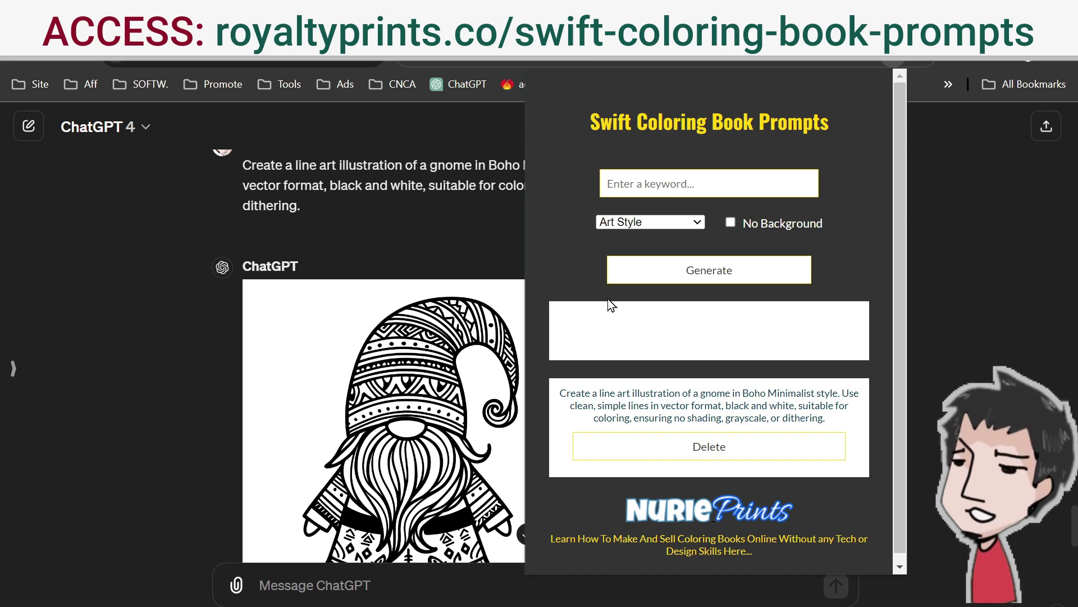
- Generate a Pop Art coloring prompt for the keyword 'a cat'
{"action": "left_click", "coordinate": [728, 183]}
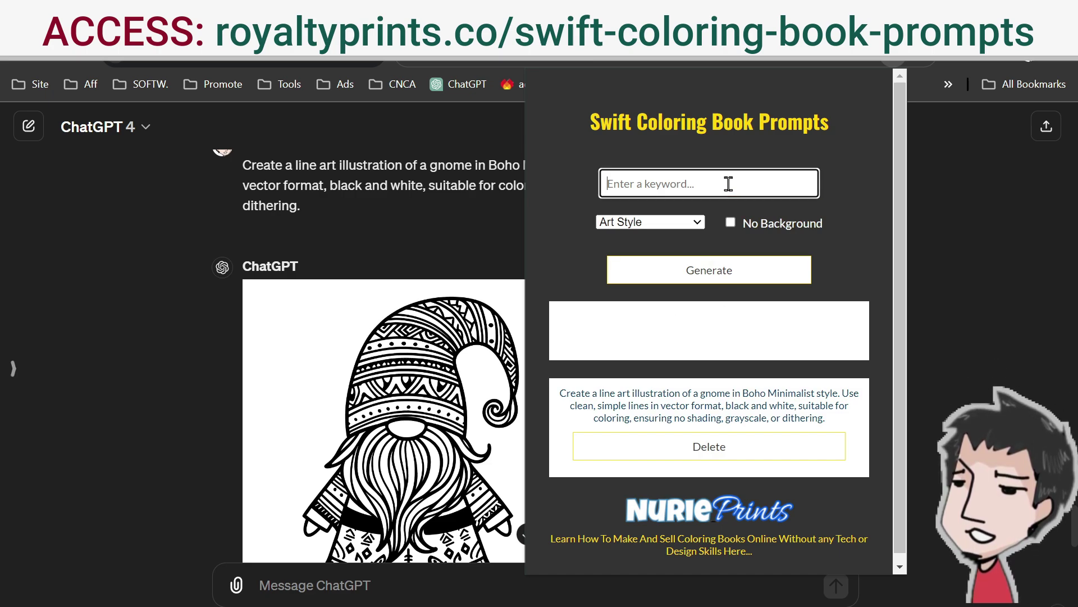
{"action": "type", "text": "a cat"}
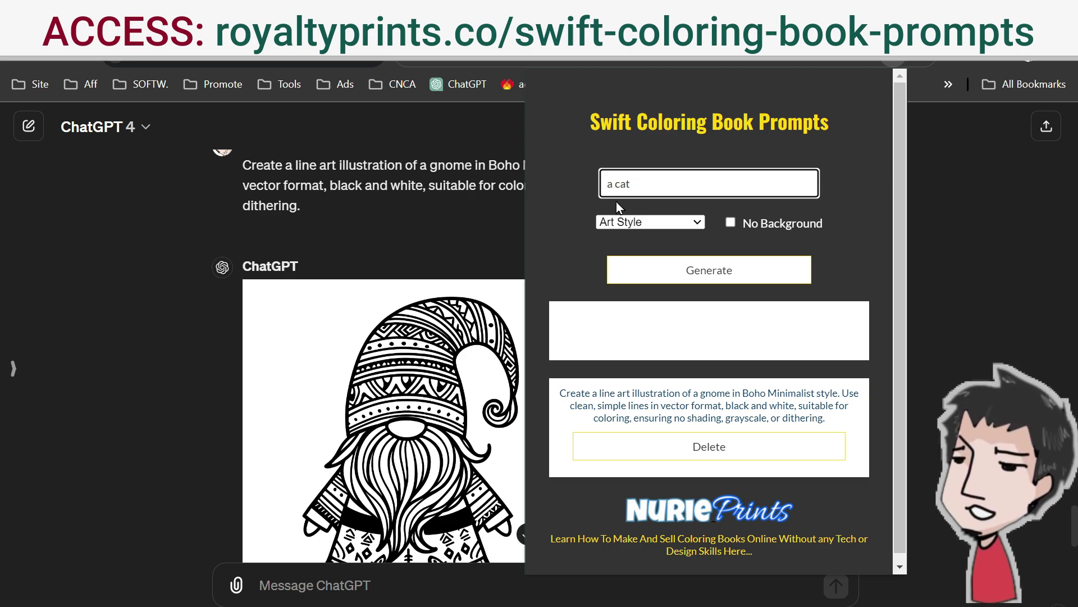
{"action": "left_click", "coordinate": [649, 223]}
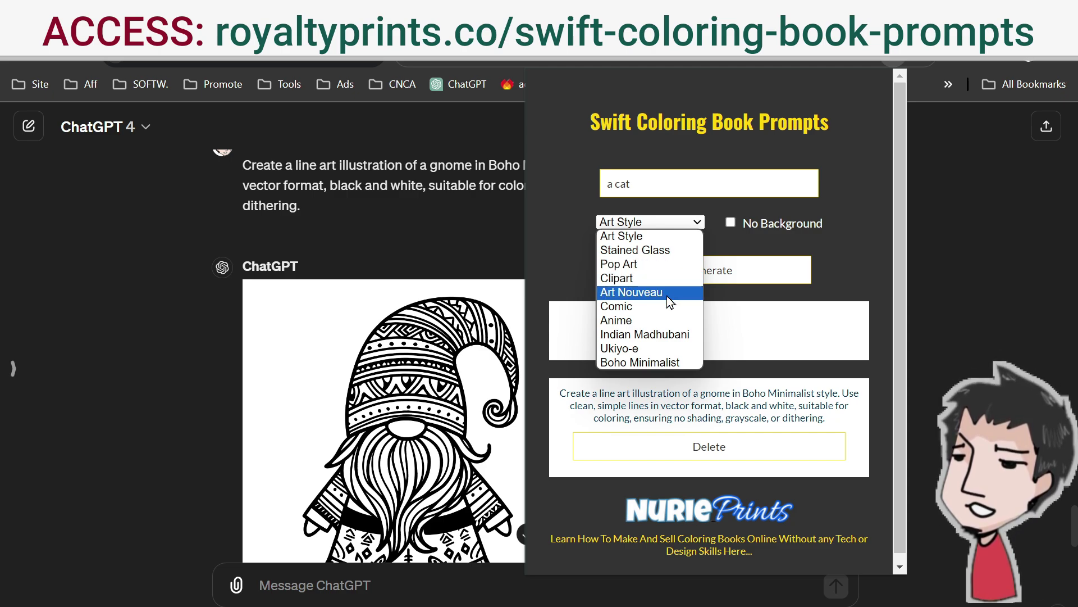
{"action": "left_click", "coordinate": [651, 264]}
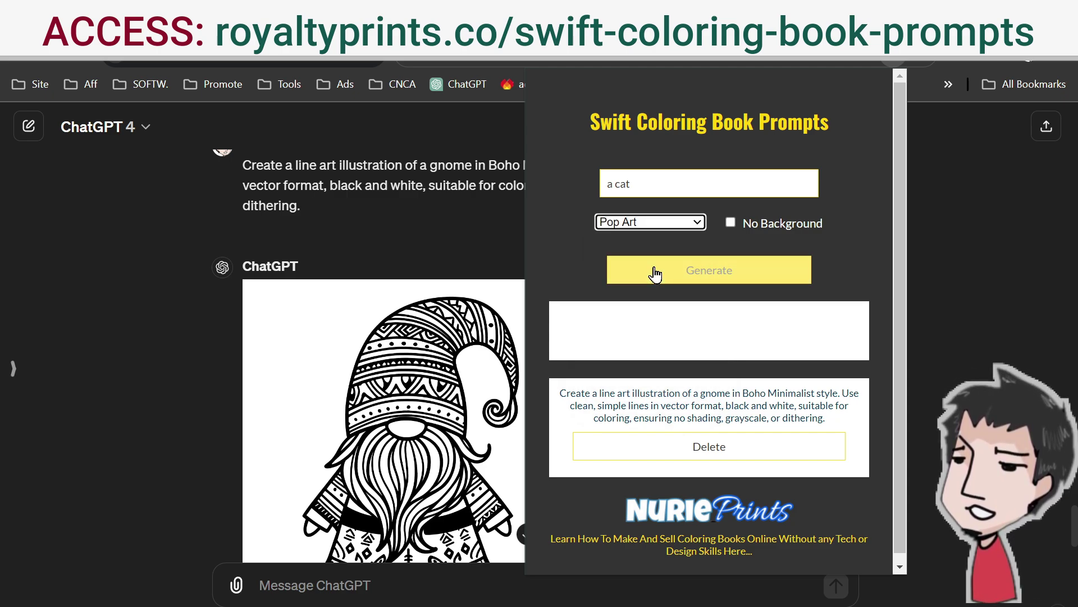
{"action": "left_click", "coordinate": [704, 277]}
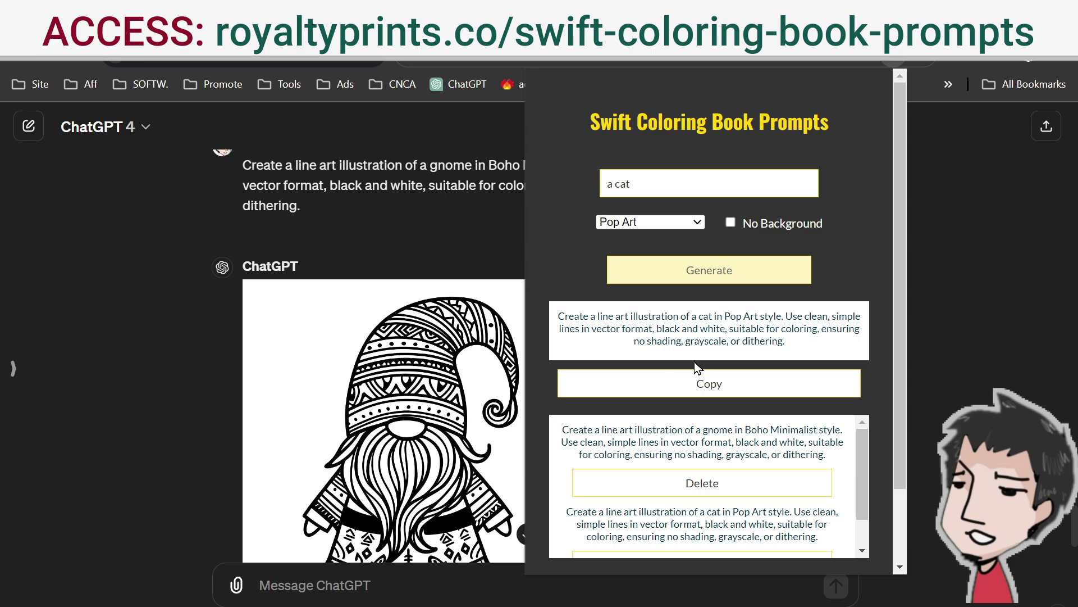
- Copy the Pop Art cat prompt and focus the ChatGPT message box
{"action": "left_click", "coordinate": [721, 387]}
{"action": "left_click", "coordinate": [859, 351]}
{"action": "scroll", "coordinate": [243, 491], "scroll_direction": "down", "scroll_amount": 3}
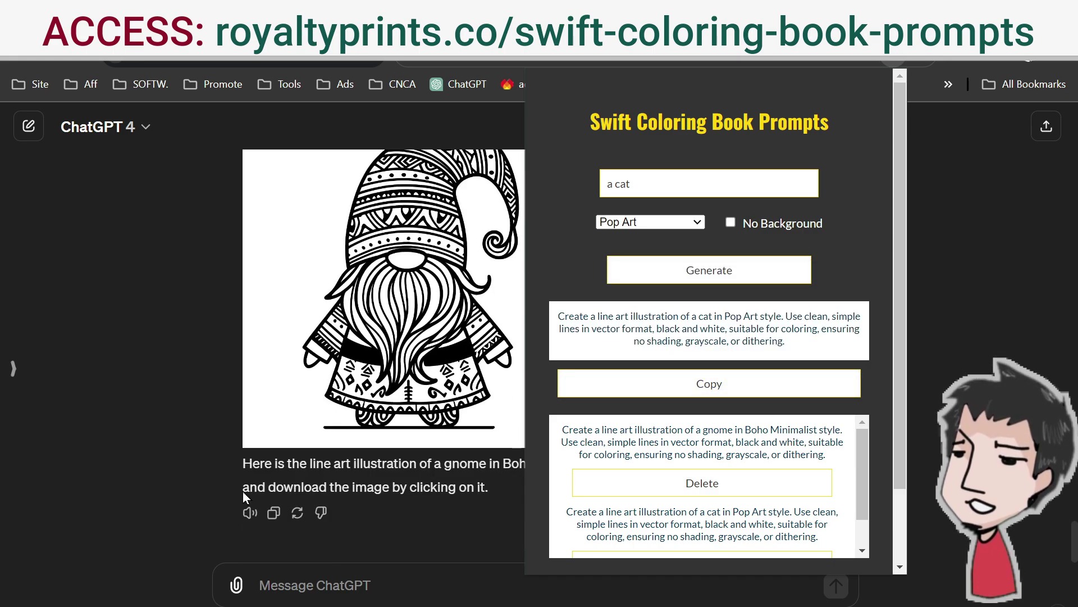
{"action": "left_click", "coordinate": [337, 590]}
- Paste and send the Pop Art cat prompt, review the chat, and reopen Swift Coloring Book Prompts
{"action": "key", "text": "ctrl+v"}
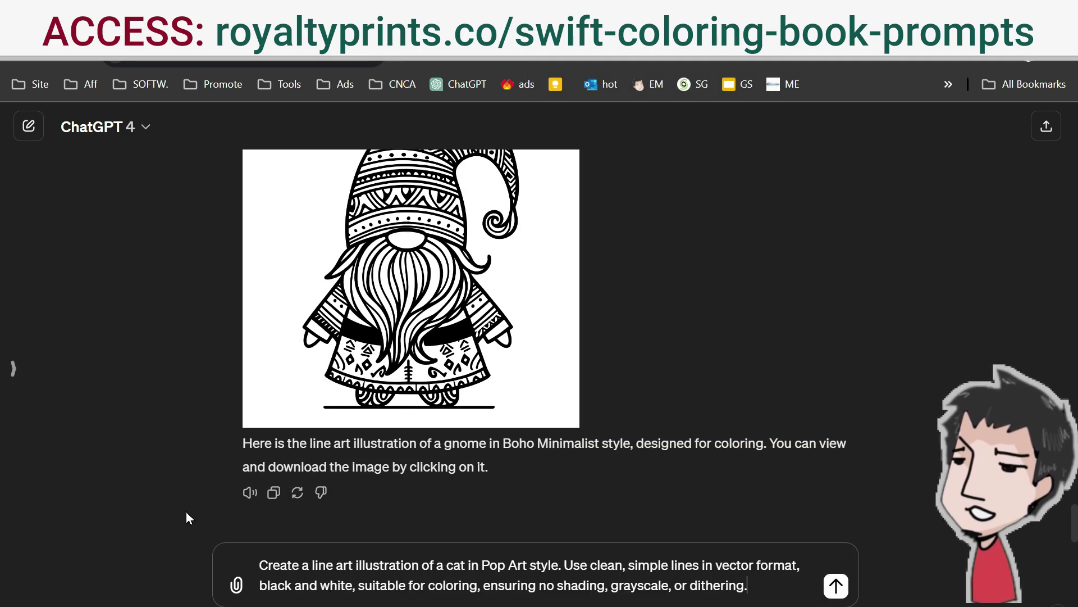
{"action": "key", "text": "Return"}
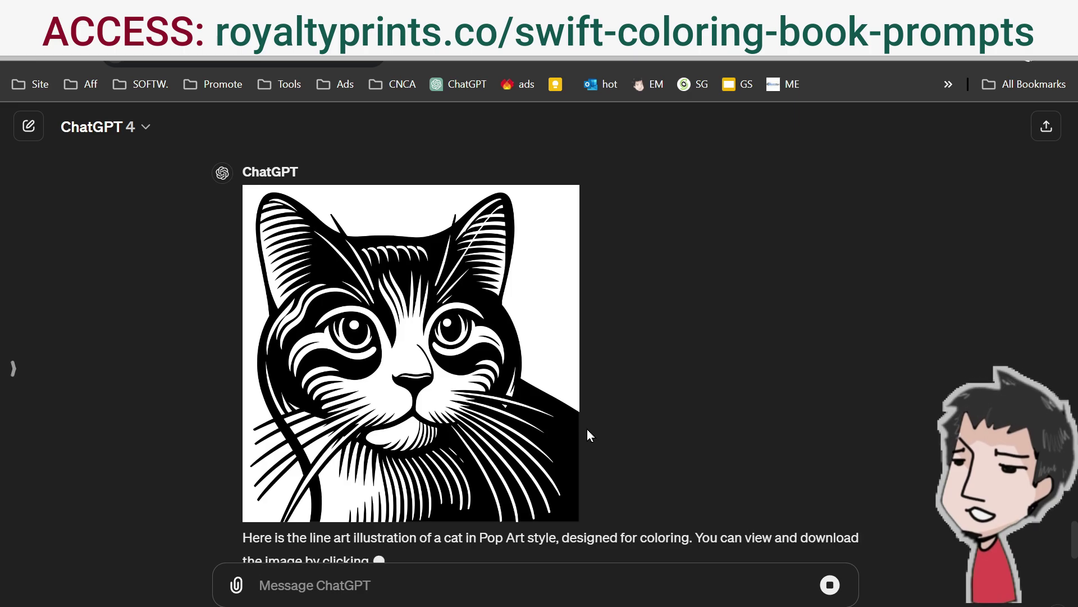
{"action": "scroll", "coordinate": [632, 415], "scroll_direction": "up", "scroll_amount": 1}
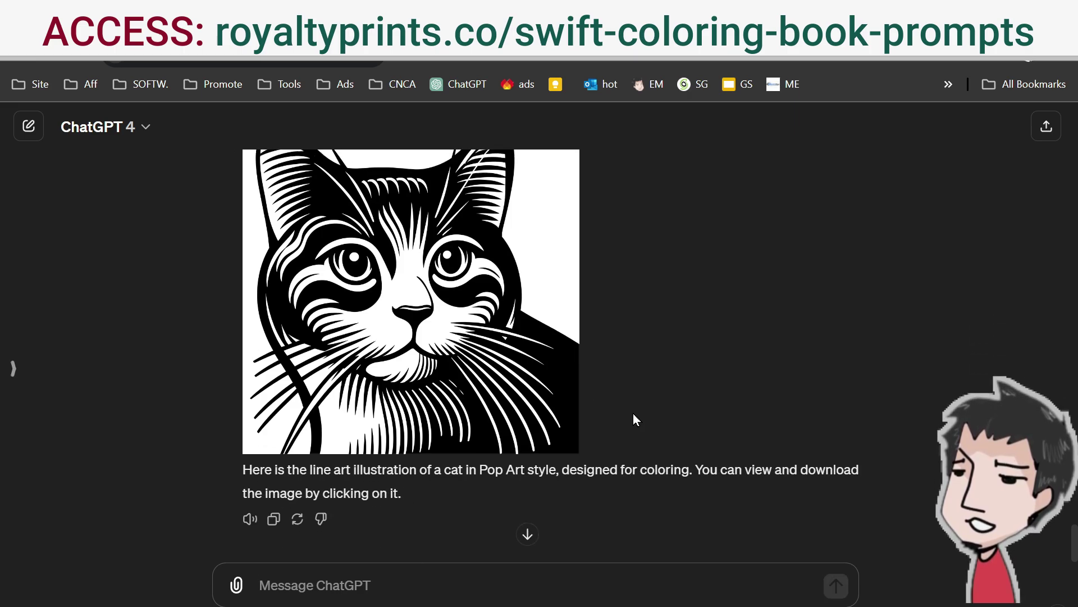
{"action": "scroll", "coordinate": [625, 409], "scroll_direction": "up", "scroll_amount": 15}
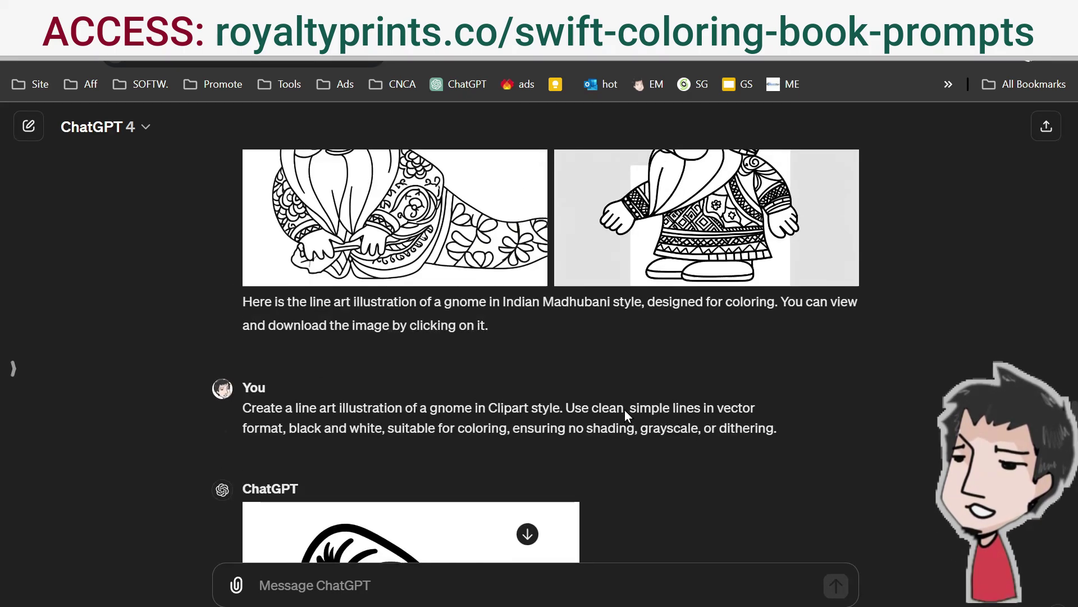
{"action": "scroll", "coordinate": [624, 409], "scroll_direction": "up", "scroll_amount": 20}
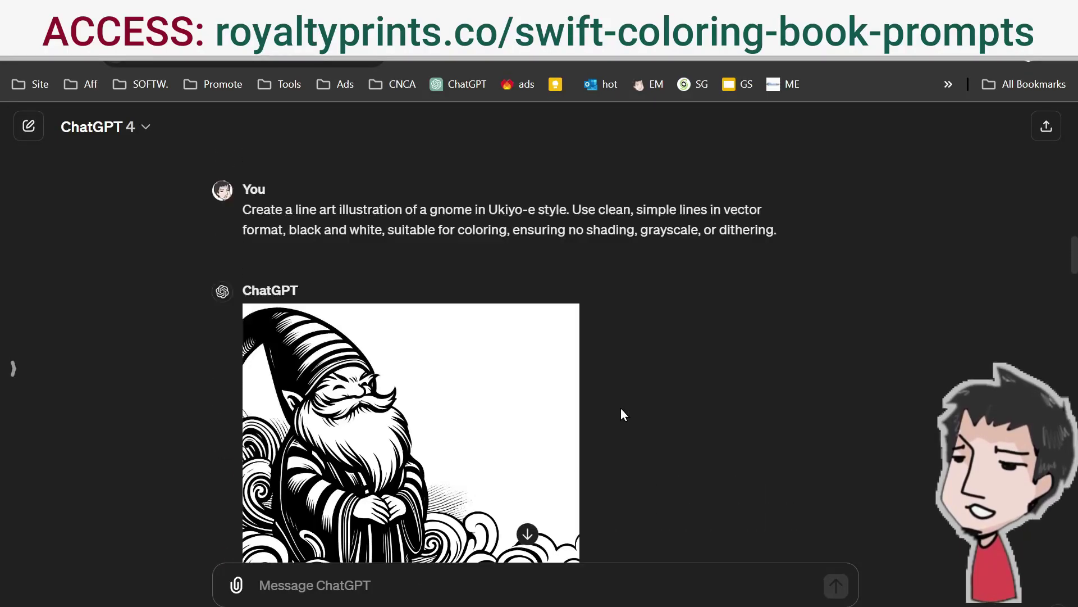
{"action": "scroll", "coordinate": [618, 406], "scroll_direction": "up", "scroll_amount": 18}
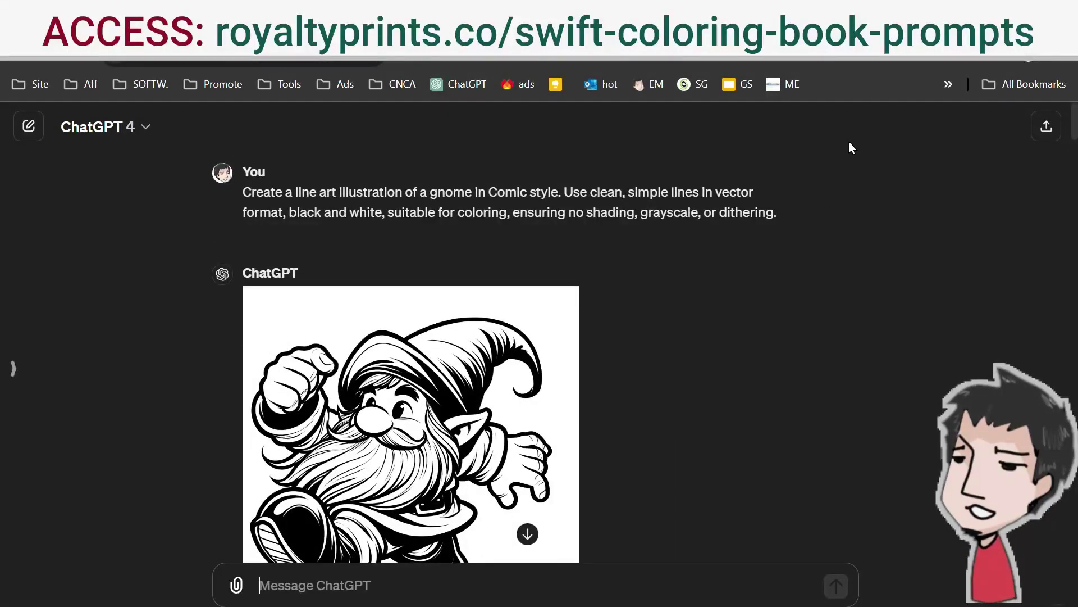
{"action": "left_click", "coordinate": [893, 62]}
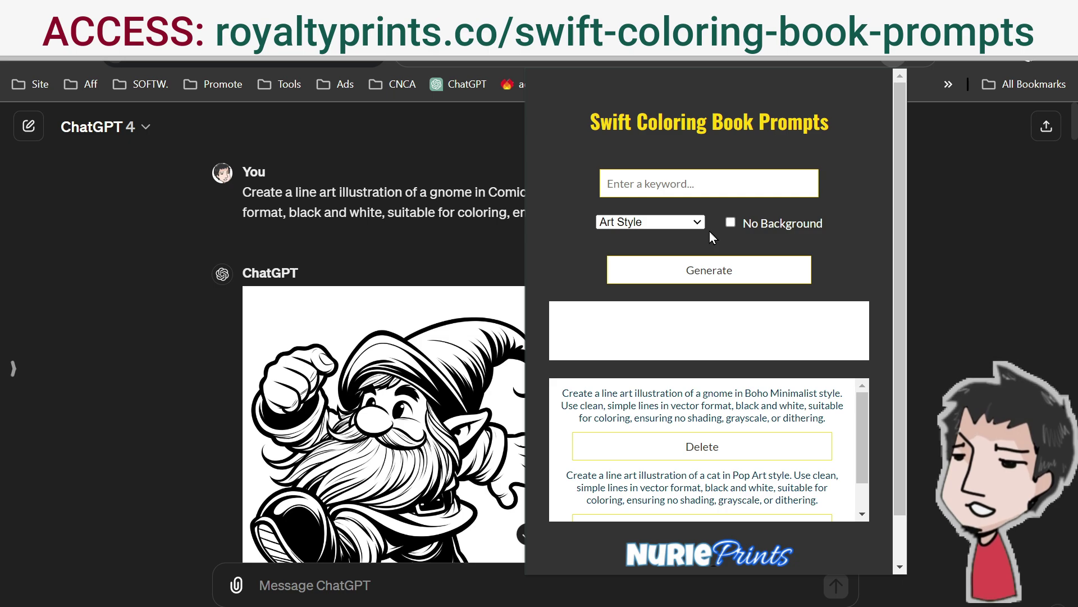
- Dismiss the Swift Coloring Book Prompts popup to reveal the Comic-style gnome prompt and image
{"action": "left_click", "coordinate": [403, 199]}
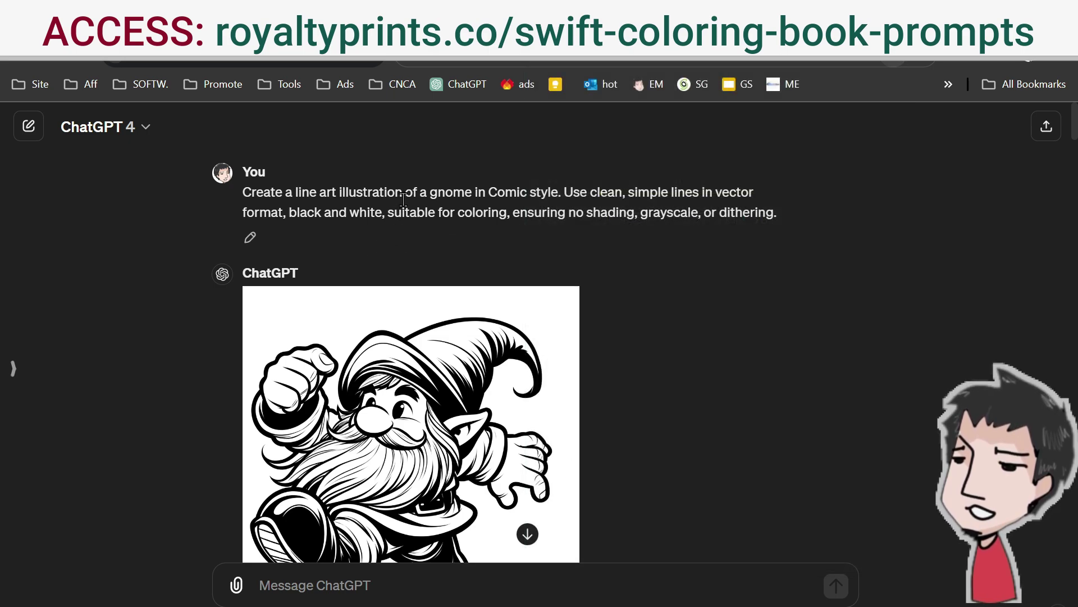